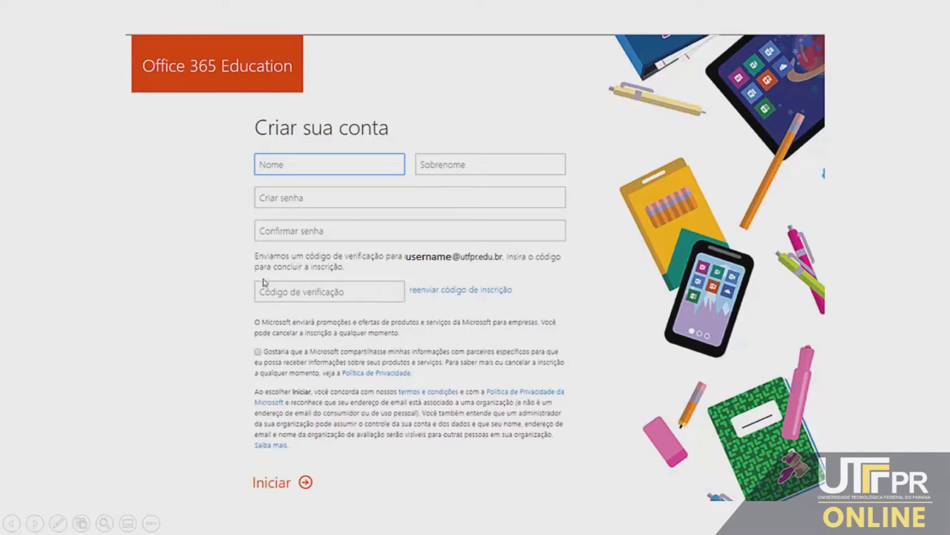
left_click(762, 374)
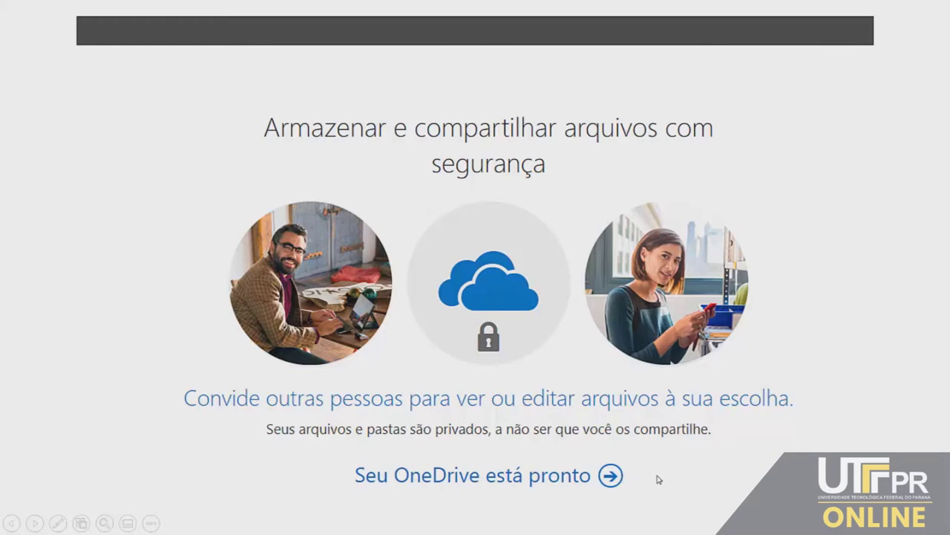
left_click(561, 481)
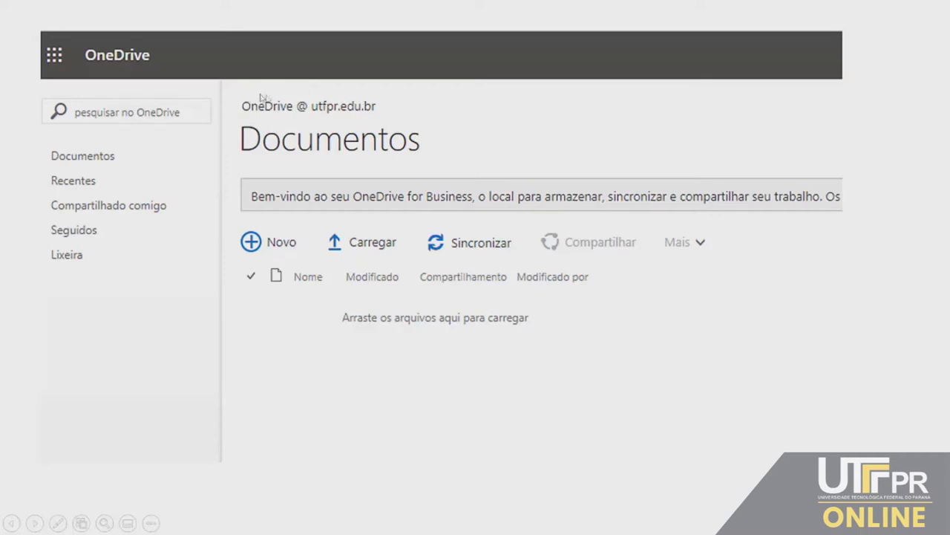
- Switch to OneDrive in the browser and open the download page for the OneDrive apps
key("alt+Tab")
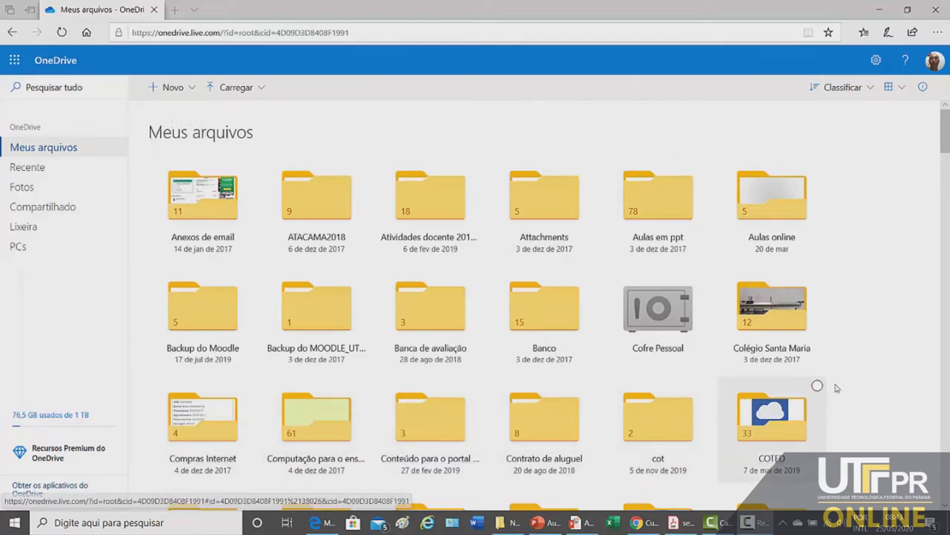
left_click(15, 60)
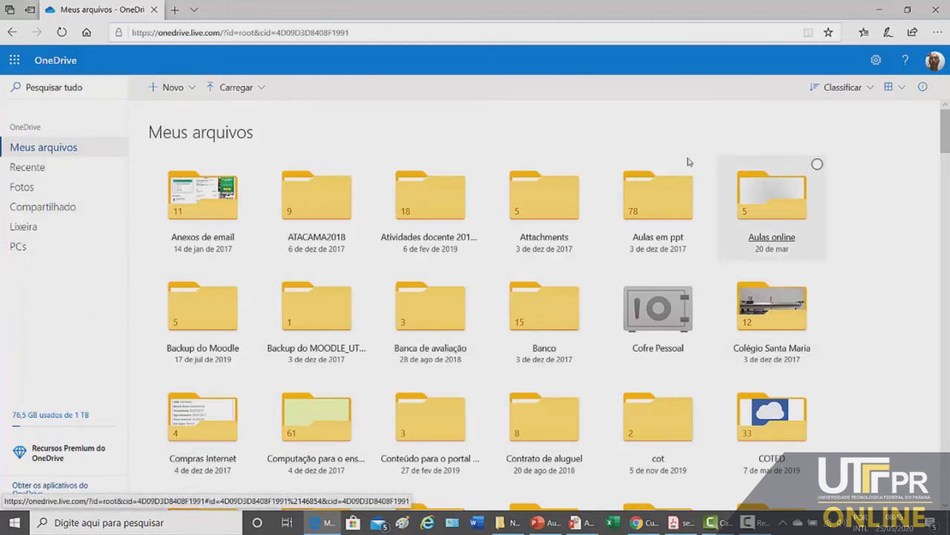
left_click(54, 492)
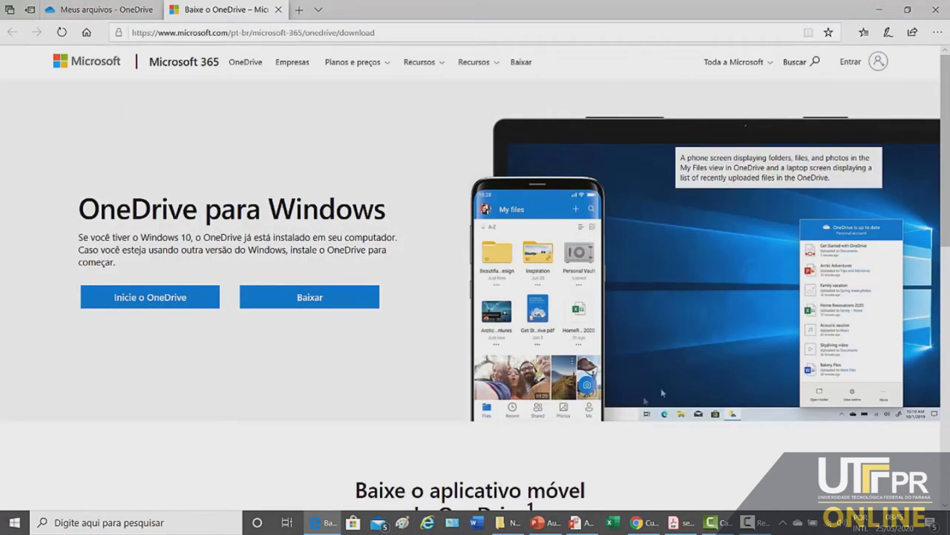
scroll(509, 415, "down", 2)
scroll(509, 414, "up", 2)
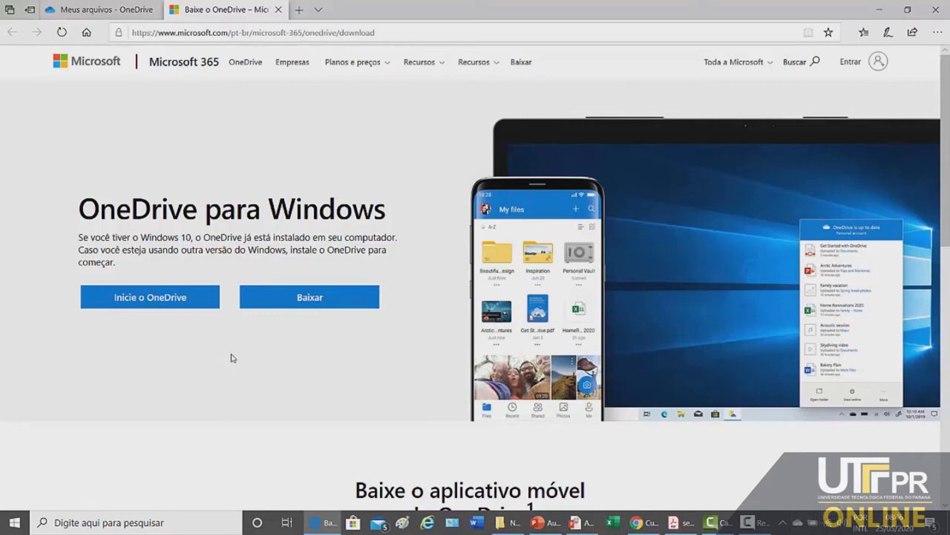
- Find OneDrive among the installed Windows programs and open its local folder
left_click(14, 522)
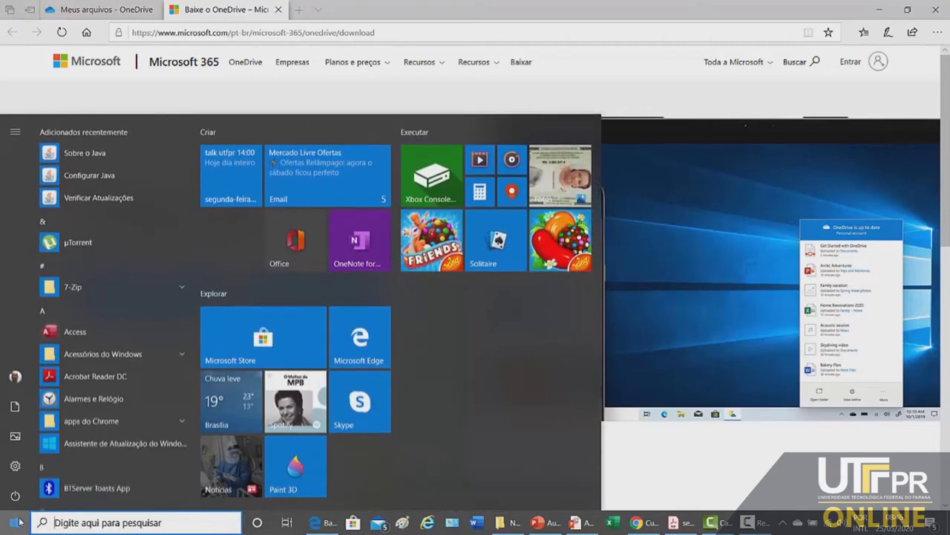
scroll(95, 248, "down", 4)
scroll(96, 256, "down", 6)
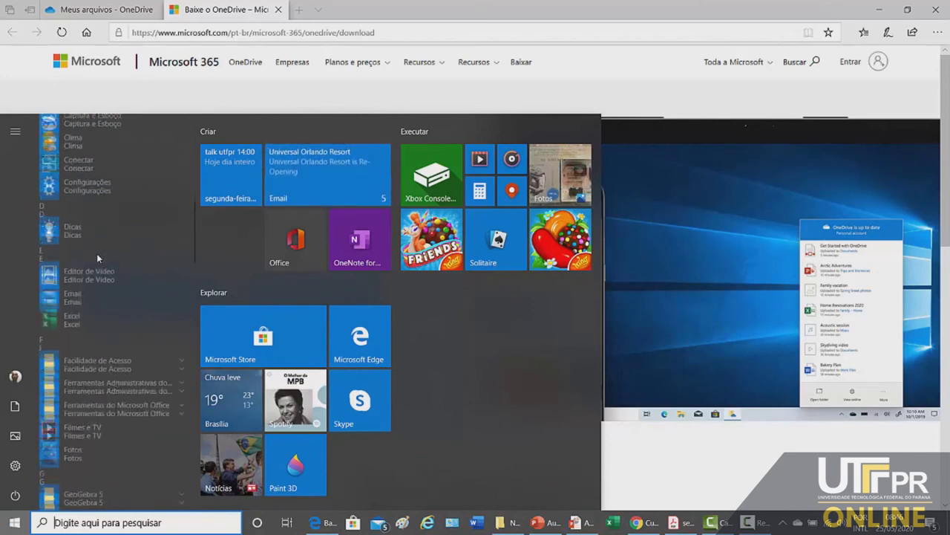
scroll(97, 253, "down", 4)
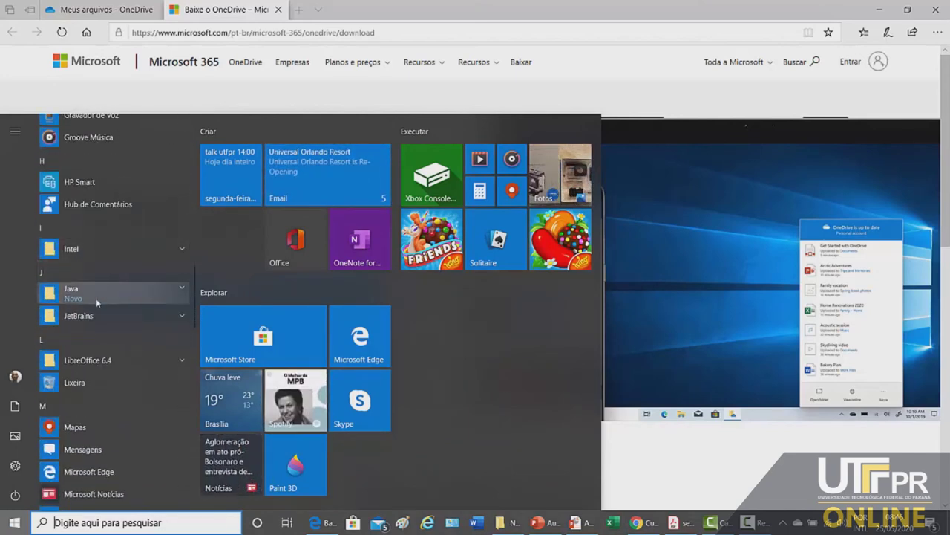
scroll(96, 297, "down", 3)
scroll(93, 346, "down", 7)
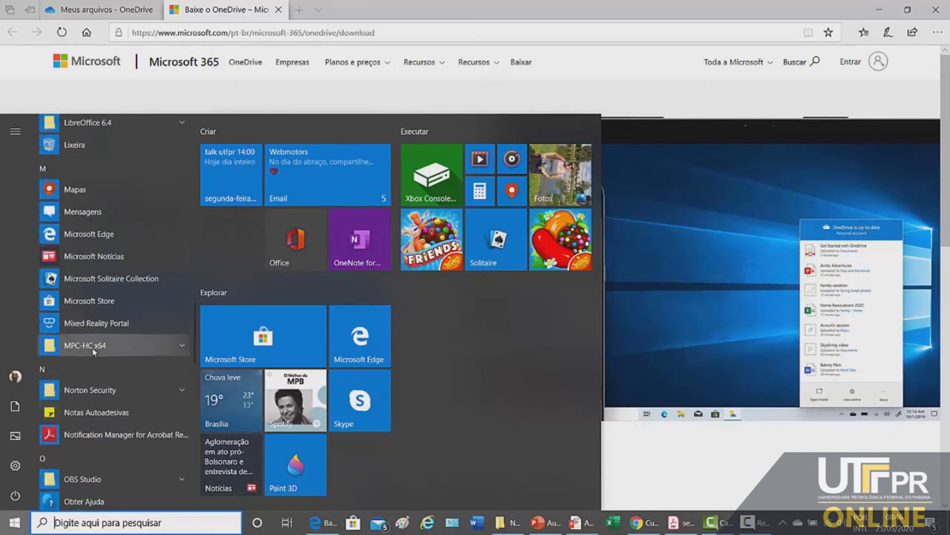
scroll(91, 350, "down", 3)
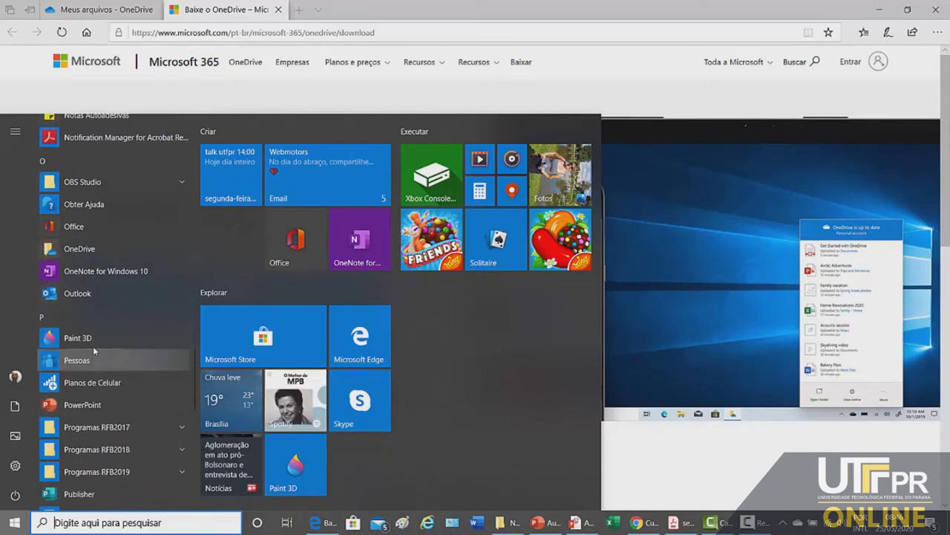
left_click(94, 255)
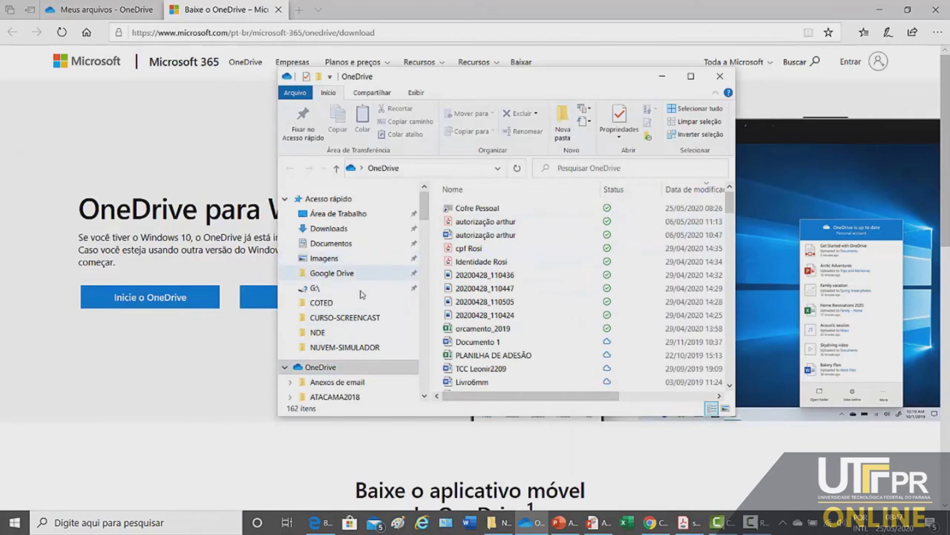
- Examine the folder tree, the files and their sync status in the local OneDrive folder
scroll(472, 316, "down", 1)
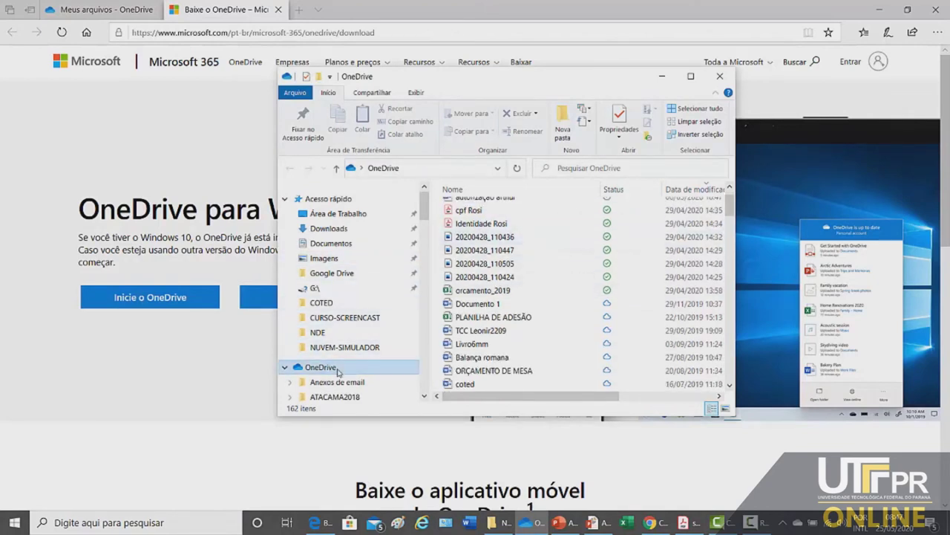
scroll(339, 364, "down", 2)
scroll(338, 356, "down", 7)
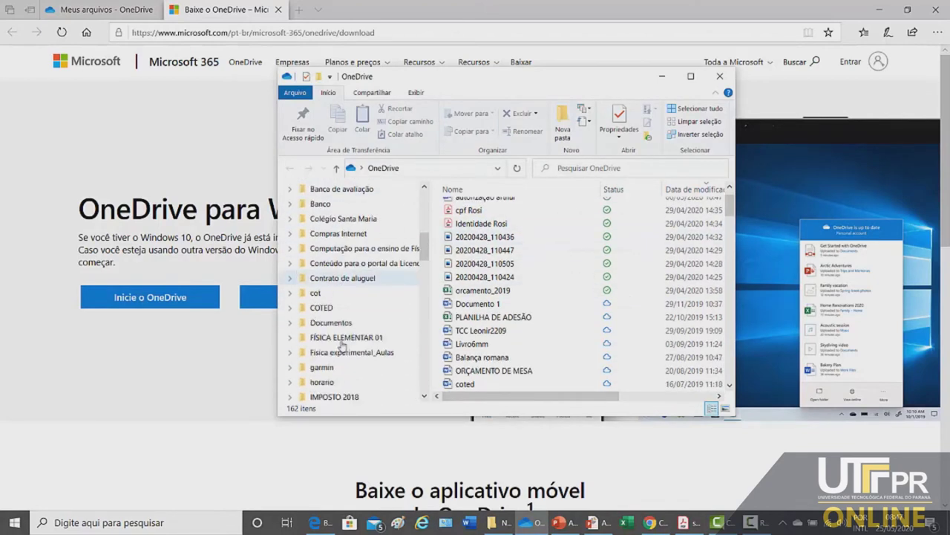
scroll(566, 264, "down", 5)
scroll(565, 264, "up", 6)
scroll(566, 264, "down", 2)
scroll(565, 264, "up", 2)
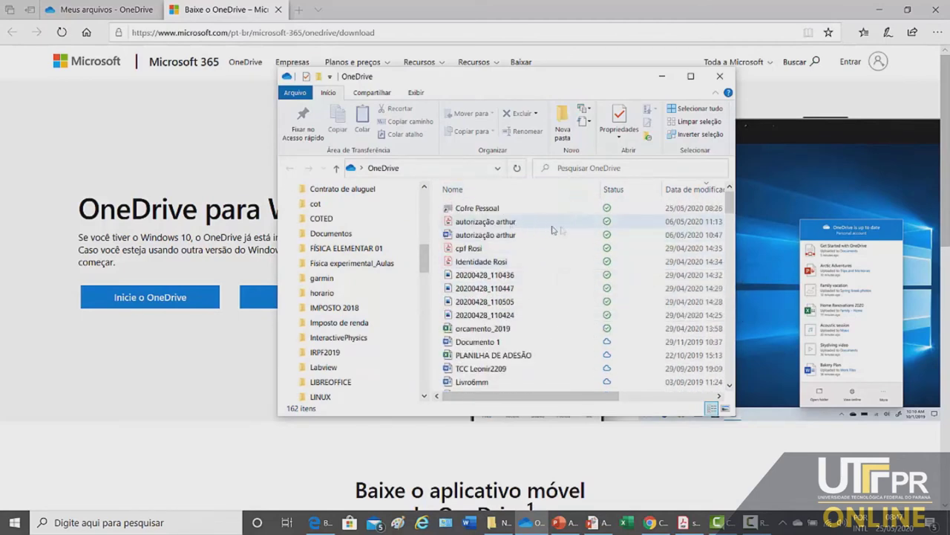
scroll(572, 236, "down", 3)
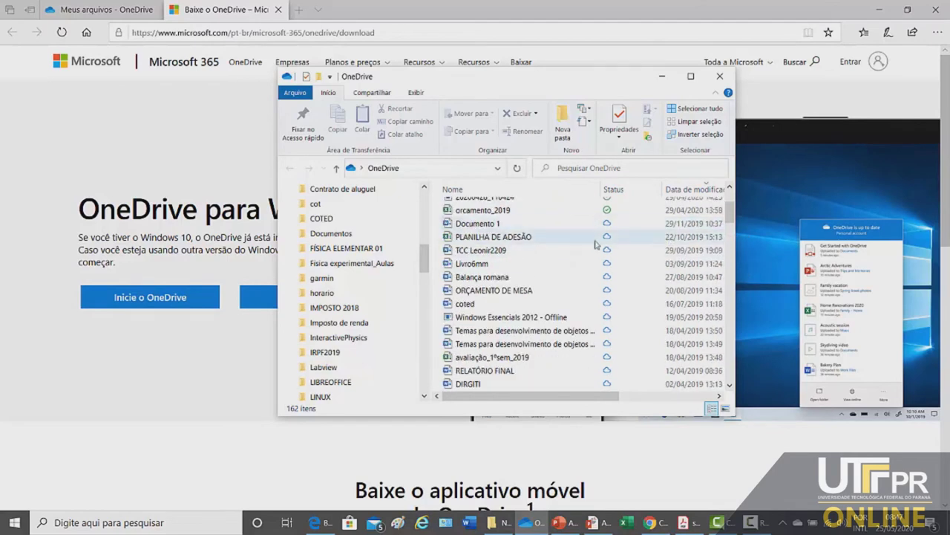
scroll(609, 232, "up", 1)
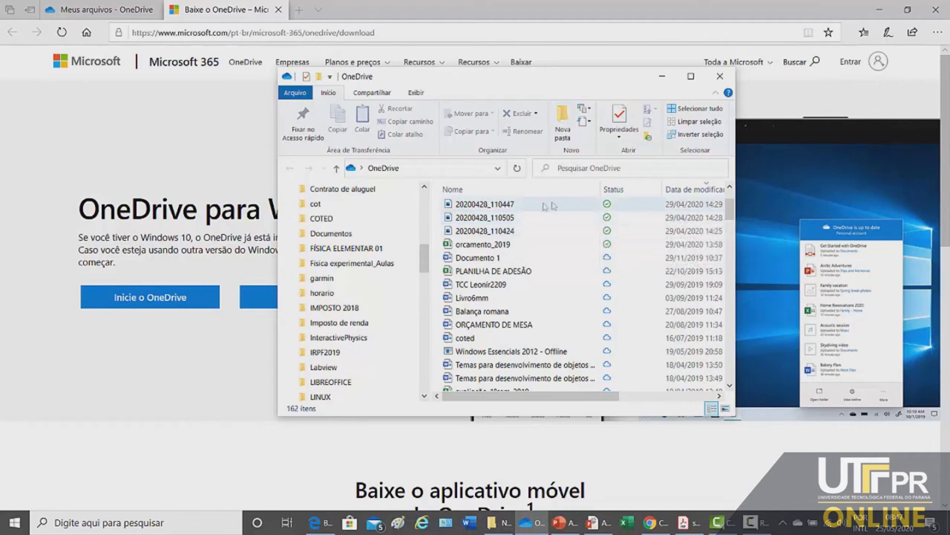
scroll(519, 217, "down", 1)
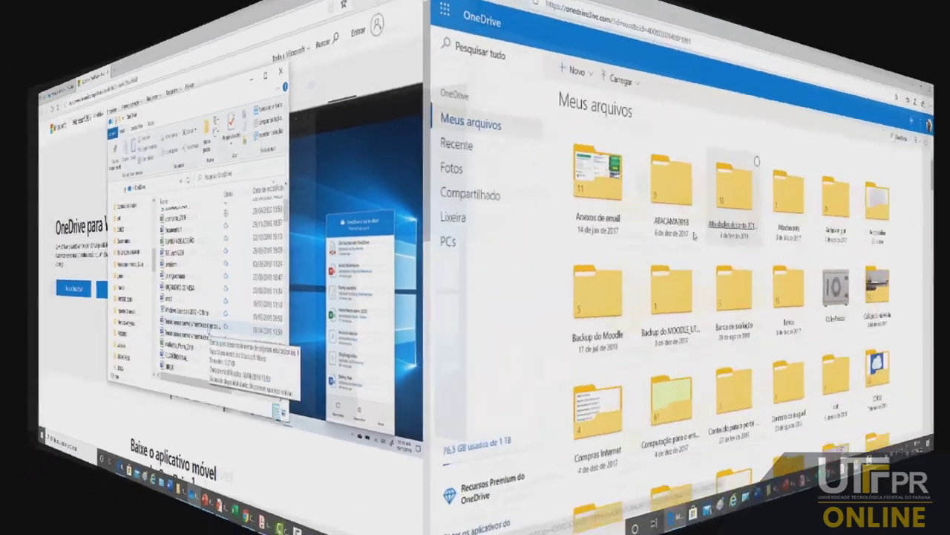
- Look over the online files and check which item types OneDrive can create and upload
scroll(413, 259, "down", 3)
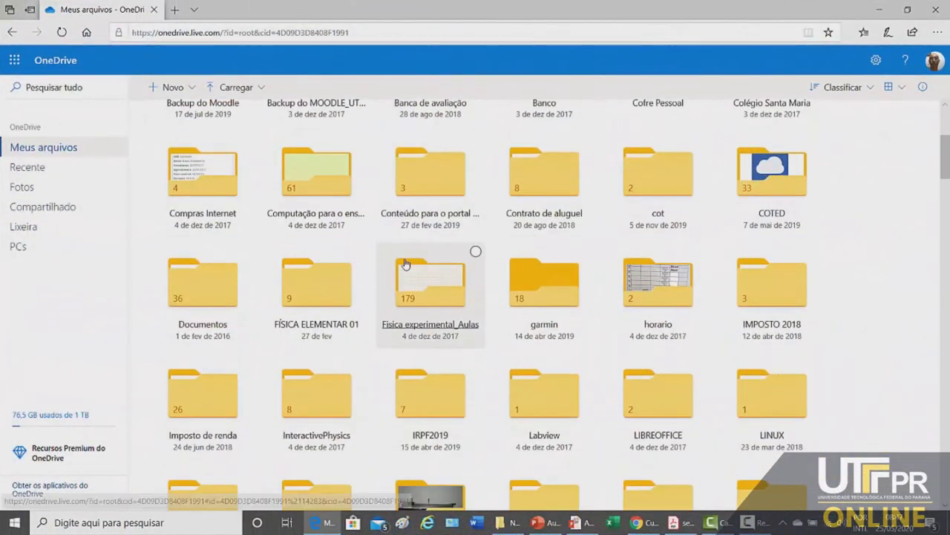
scroll(312, 237, "up", 4)
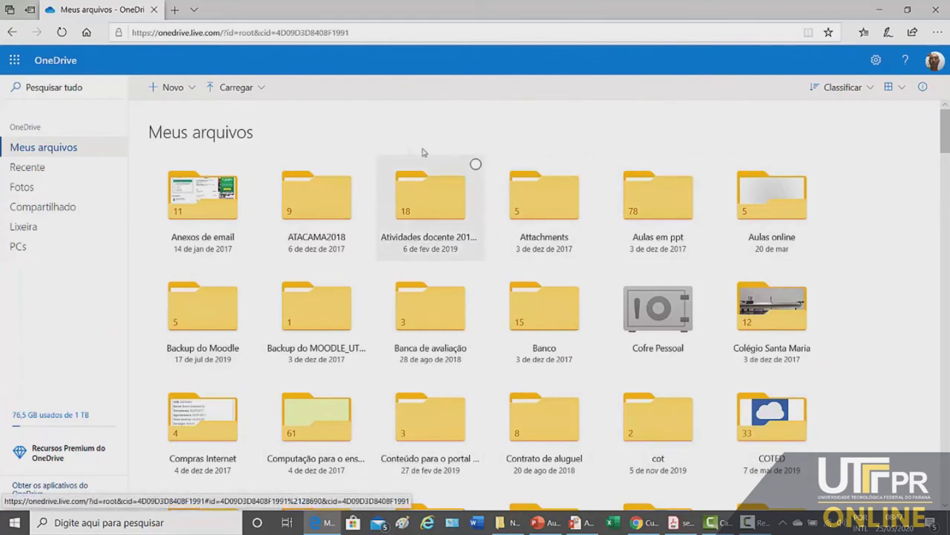
left_click(186, 89)
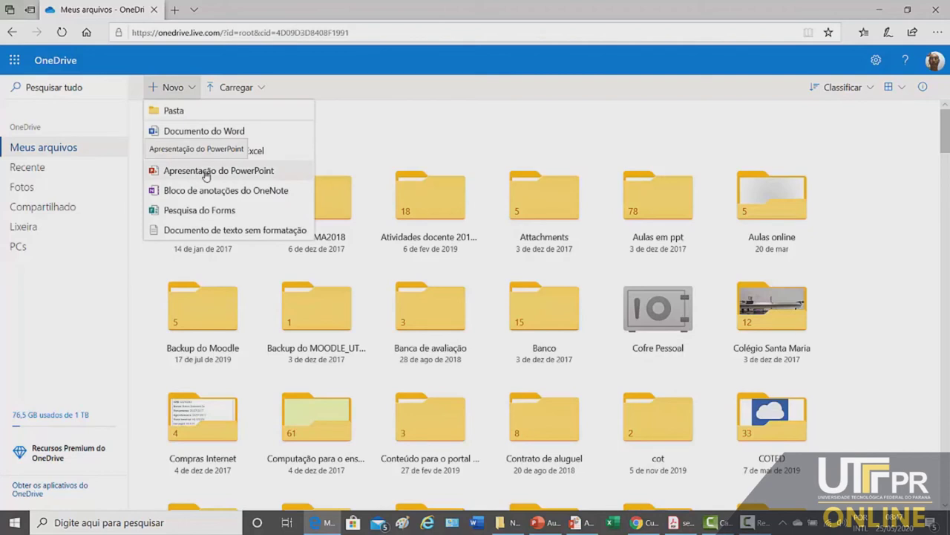
left_click(261, 88)
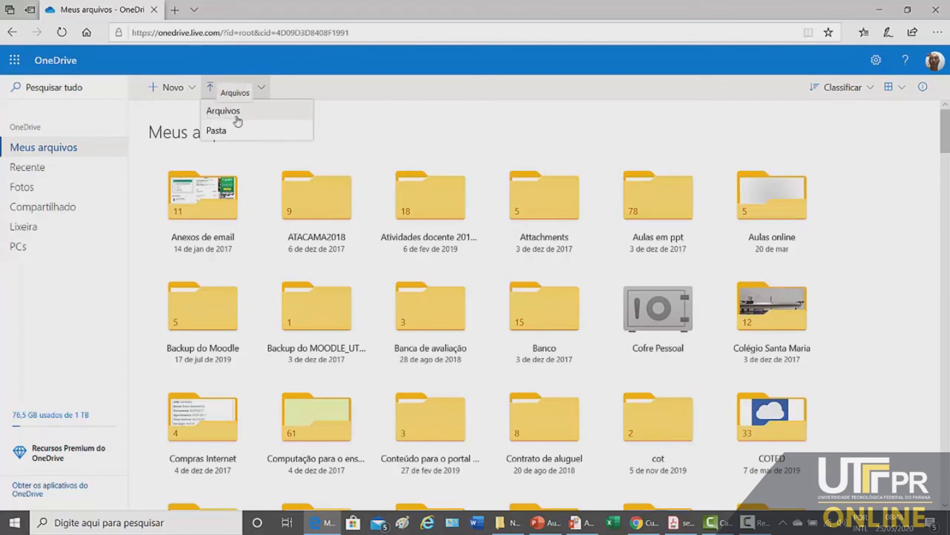
left_click(352, 96)
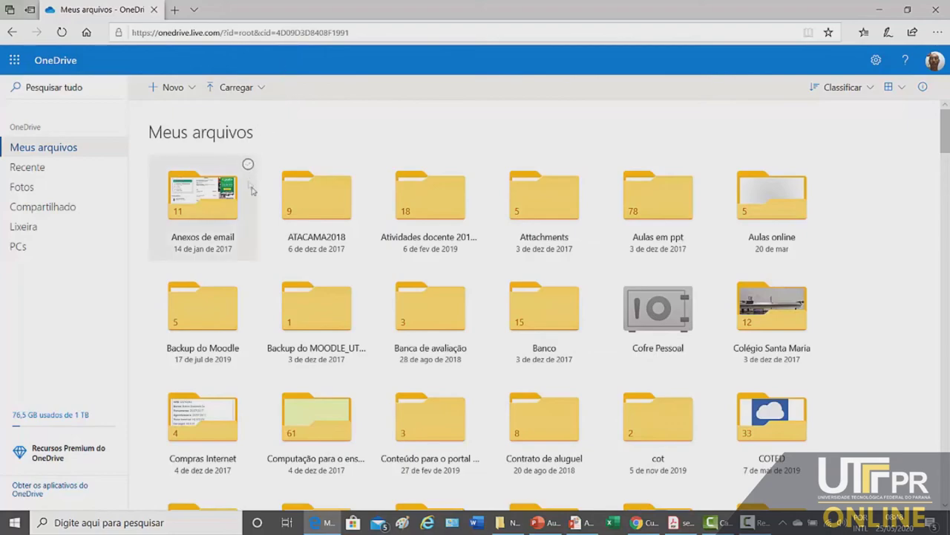
- Create a sharing link for A-Fisica-no-Brasil.pdf that lets anyone with it edit, and copy the link
scroll(483, 222, "down", 5)
scroll(482, 221, "down", 15)
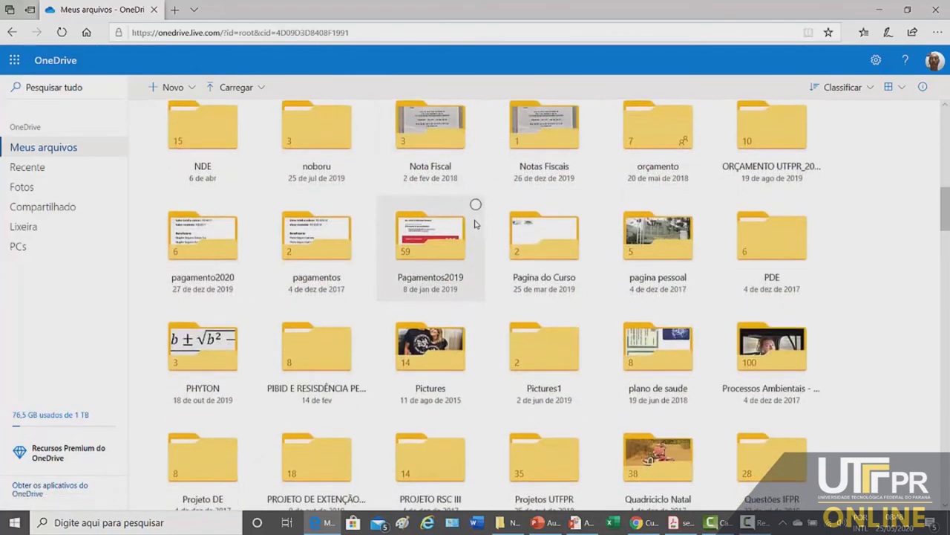
scroll(472, 221, "up", 1)
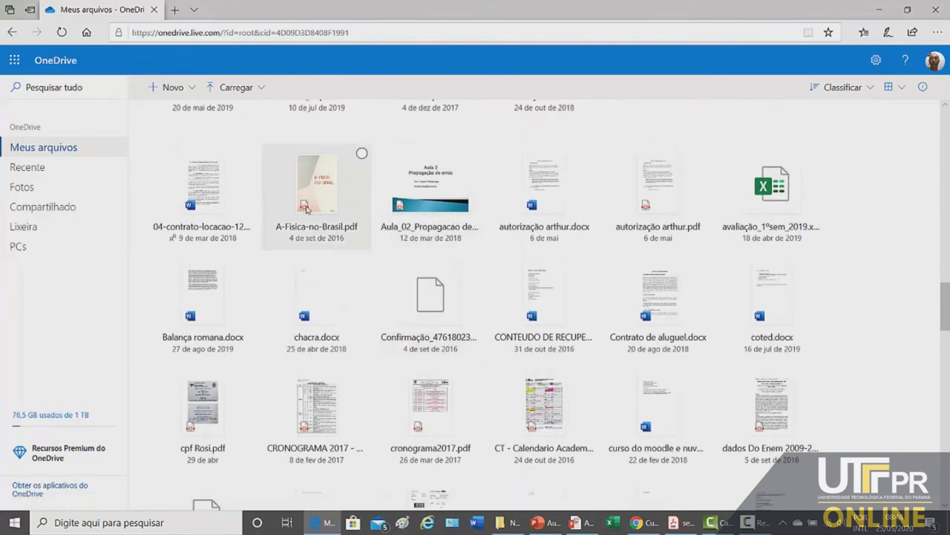
left_click(360, 155)
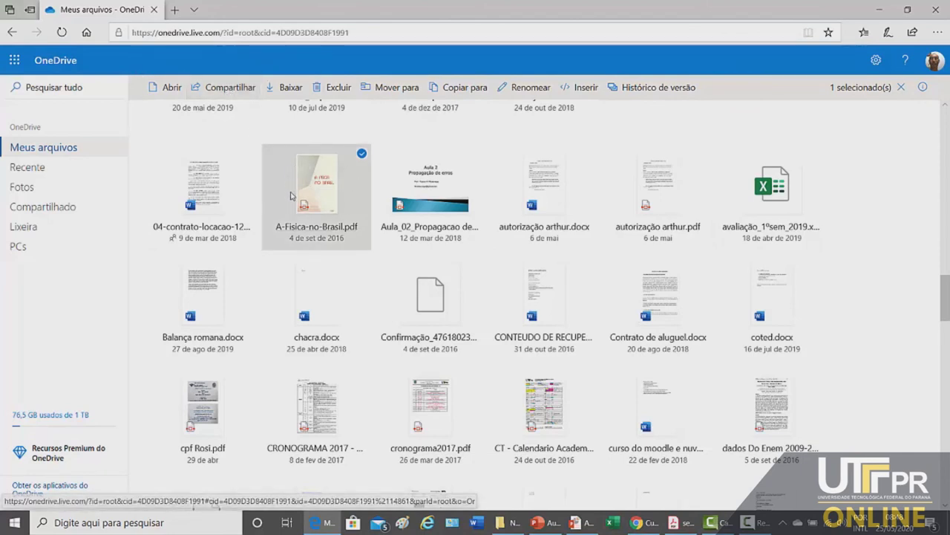
left_click(225, 92)
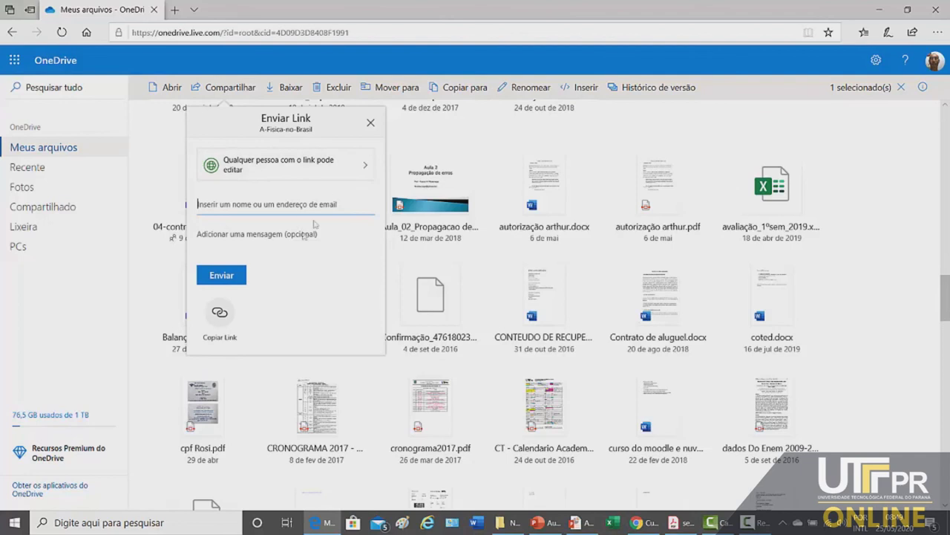
left_click(220, 313)
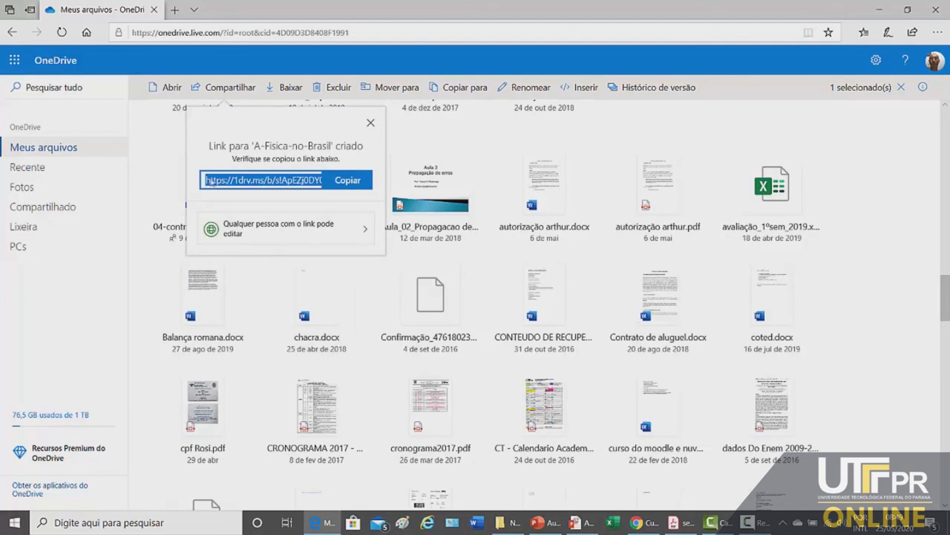
left_click(346, 181)
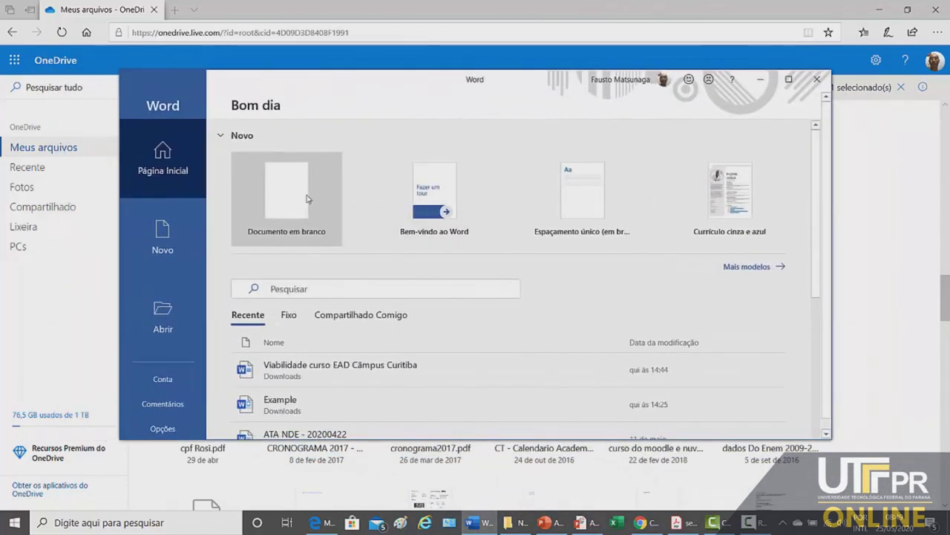
- Paste the sharing link into a new blank Word document as a clickable hyperlink, and close the document
left_click(288, 199)
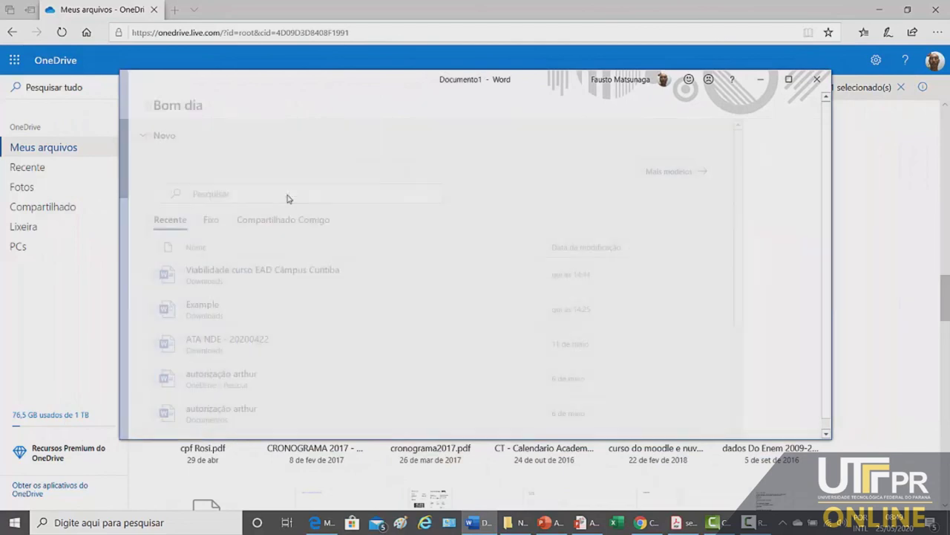
right_click(311, 240)
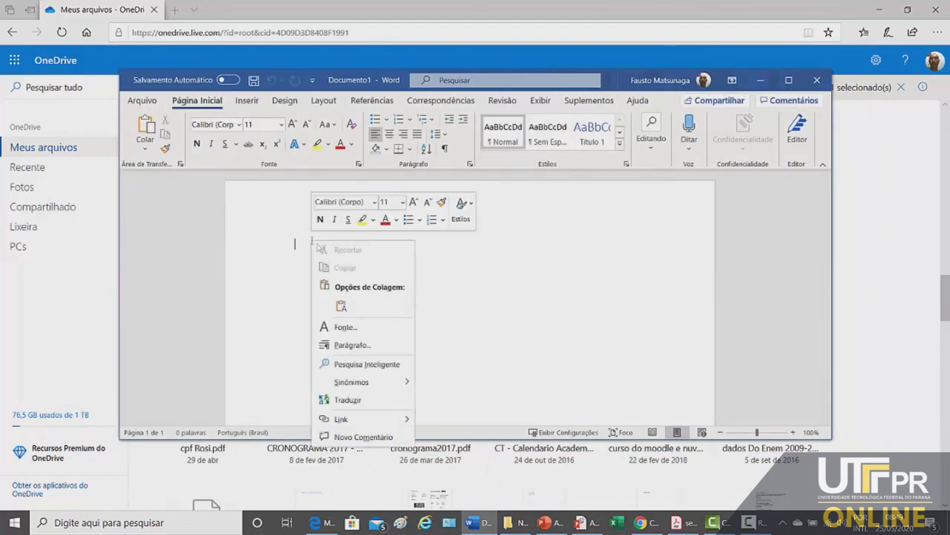
left_click(343, 305)
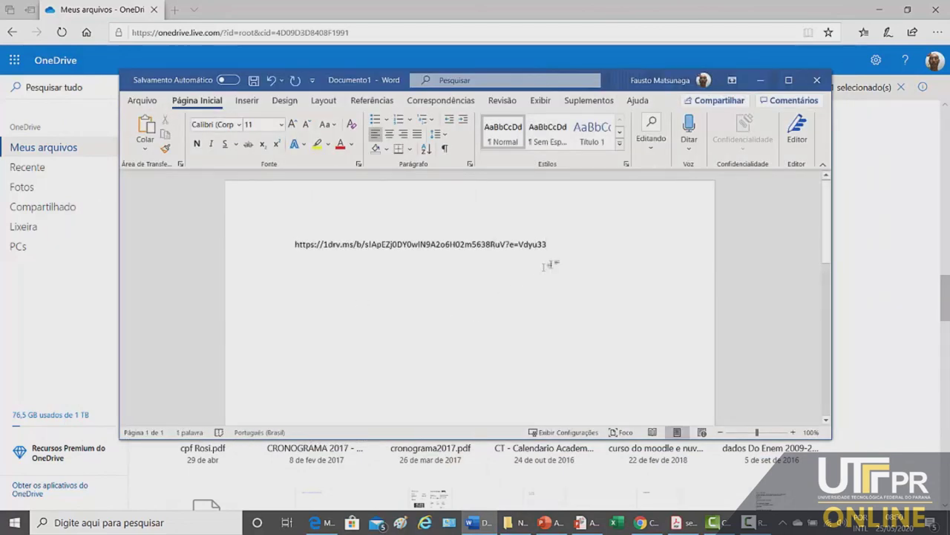
left_click_drag(555, 244, 294, 237)
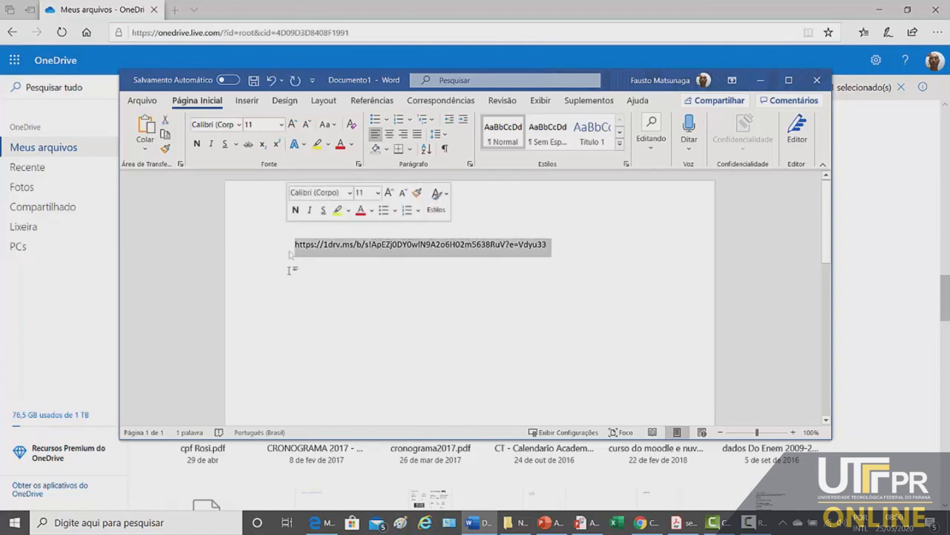
left_click(564, 252)
key("Return")
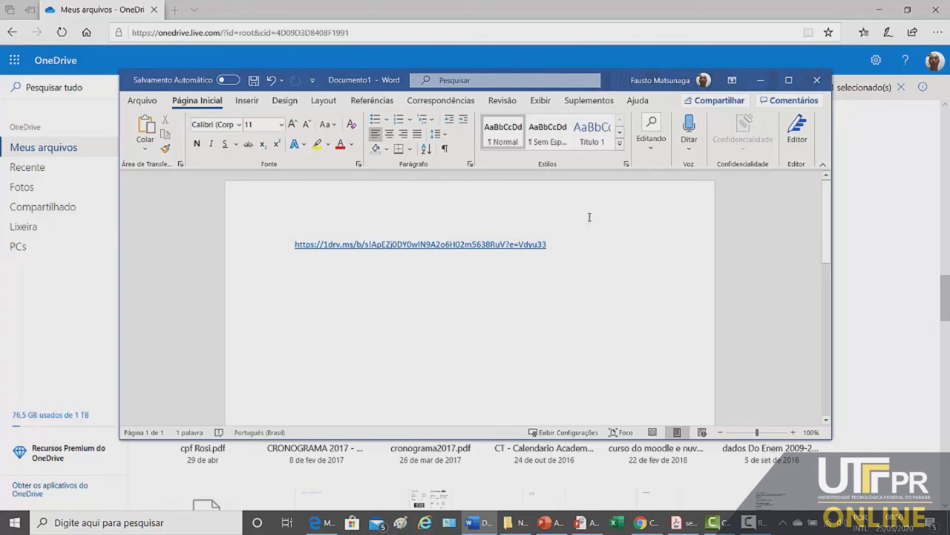
left_click(817, 79)
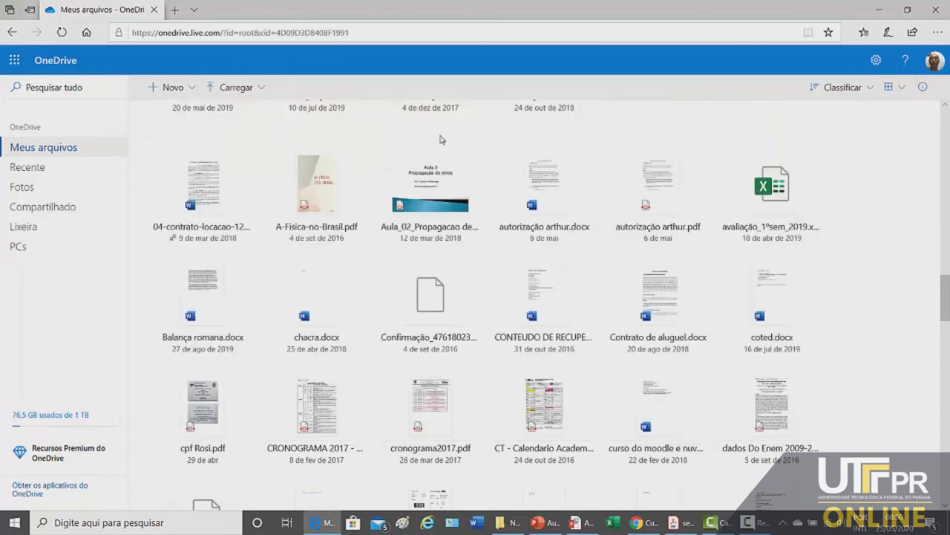